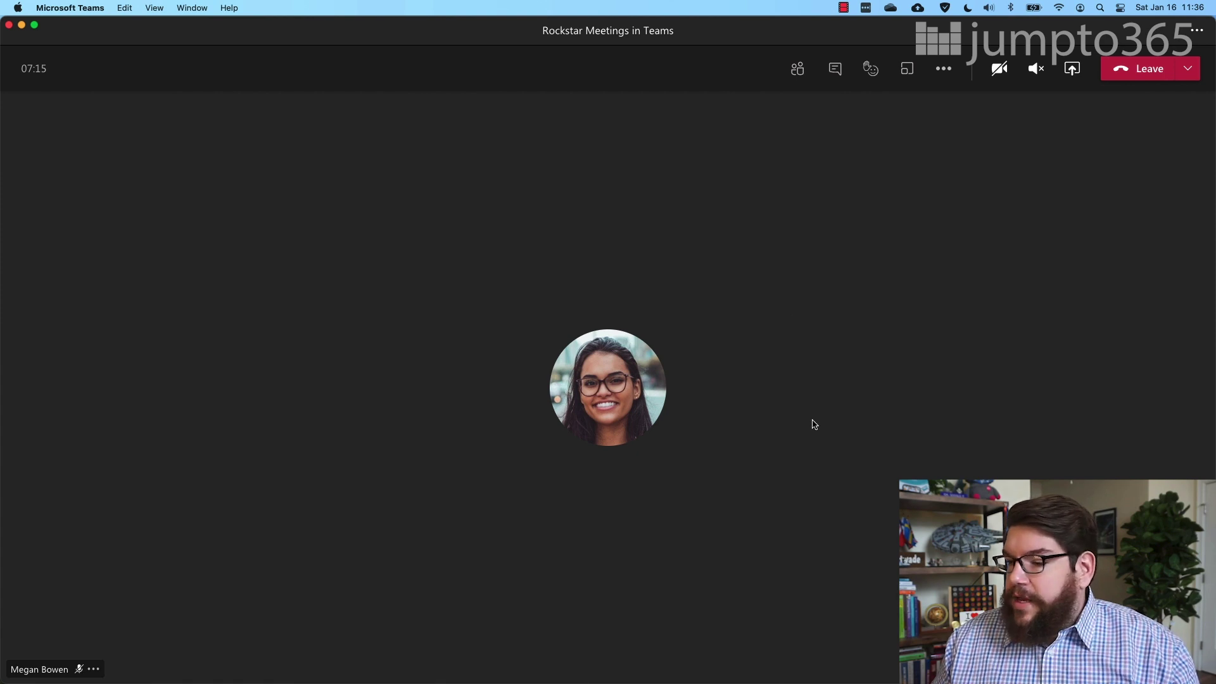
# - Share the Everyday Guide to Rockstar Meetings PowerPoint deck in the meeting and browse its slide thumbnails
pyautogui.click(1072, 69)
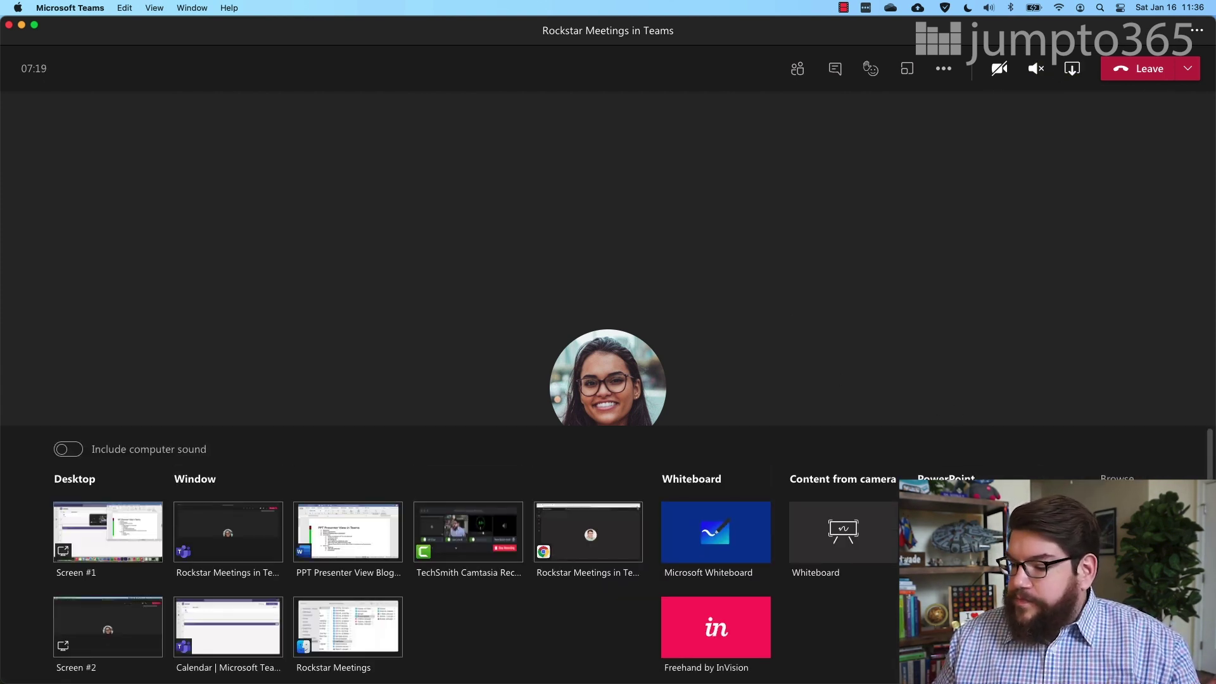
pyautogui.click(969, 533)
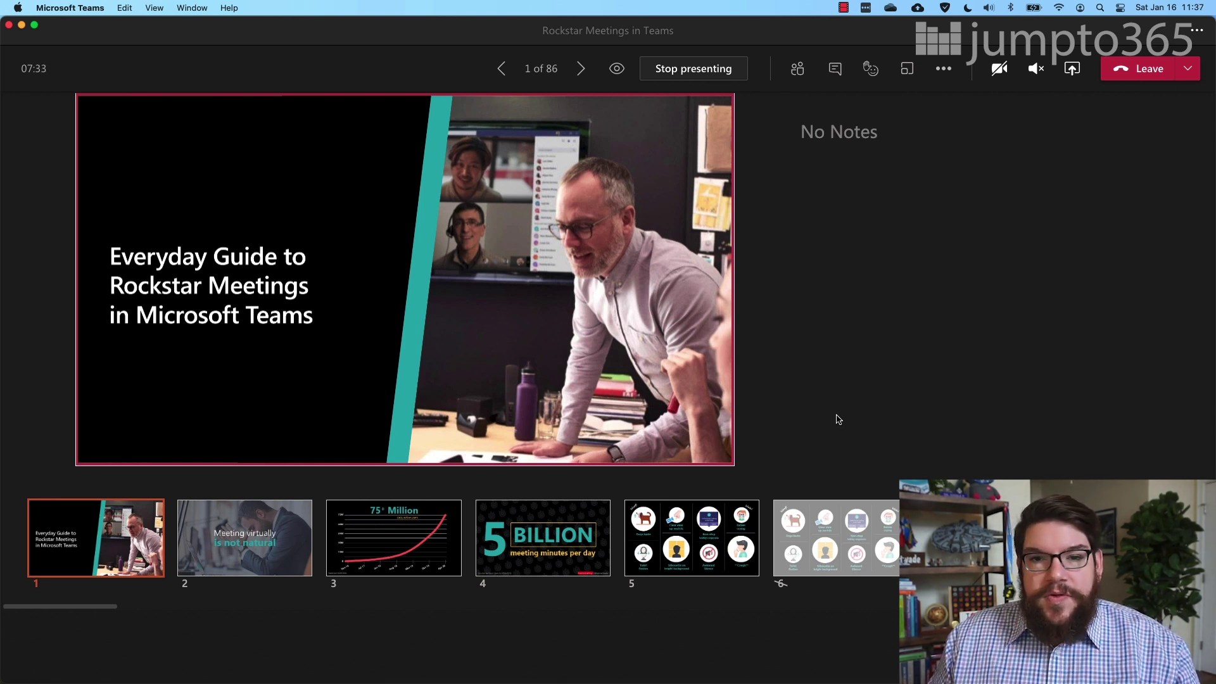
pyautogui.hscroll(3, 667, 546)
pyautogui.hscroll(3, 667, 546)
pyautogui.hscroll(-4, 667, 546)
pyautogui.hscroll(-3, 667, 547)
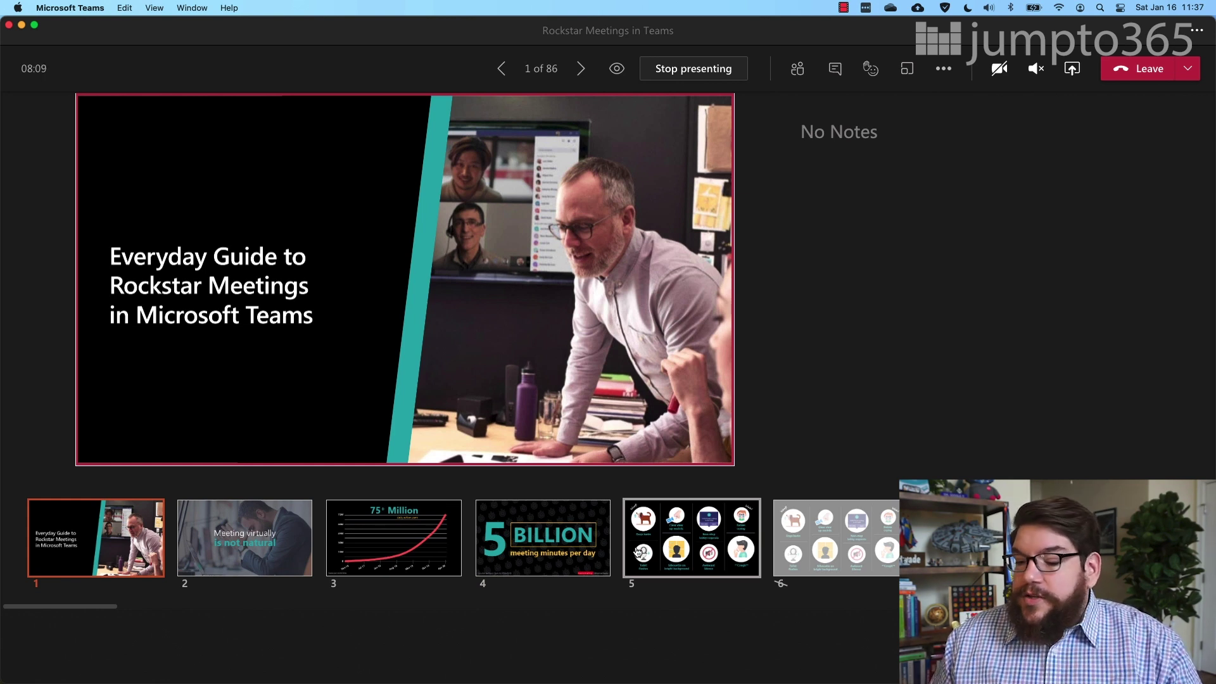
# - Jump to slide 11, the Chapter 1 General Tips slide, using its thumbnail and advance the presentation to slide 13
pyautogui.hscroll(2, 667, 546)
pyautogui.hscroll(15, 637, 552)
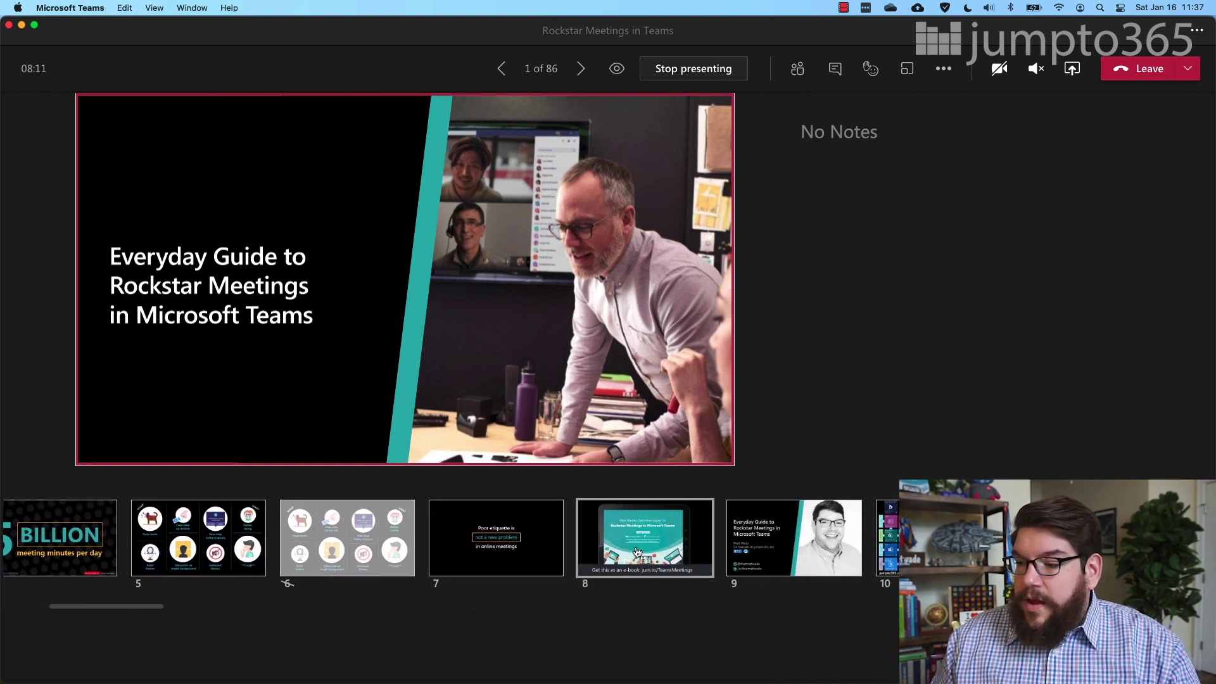
pyautogui.hscroll(8, 638, 552)
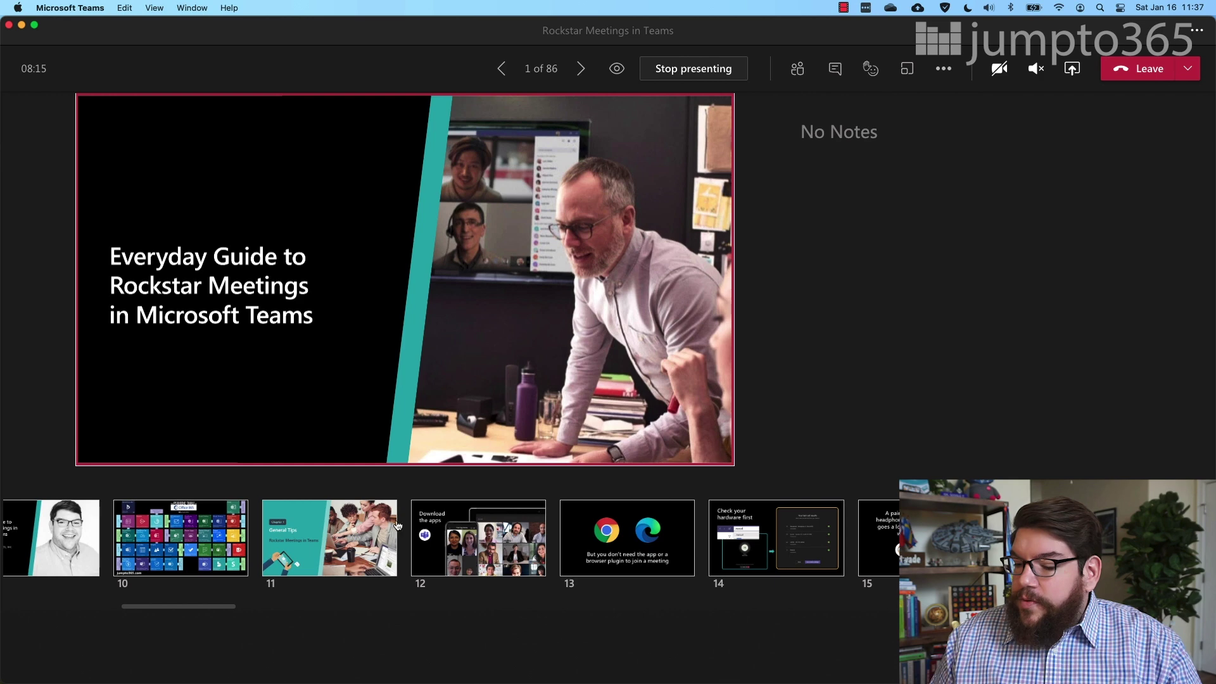
pyautogui.click(372, 525)
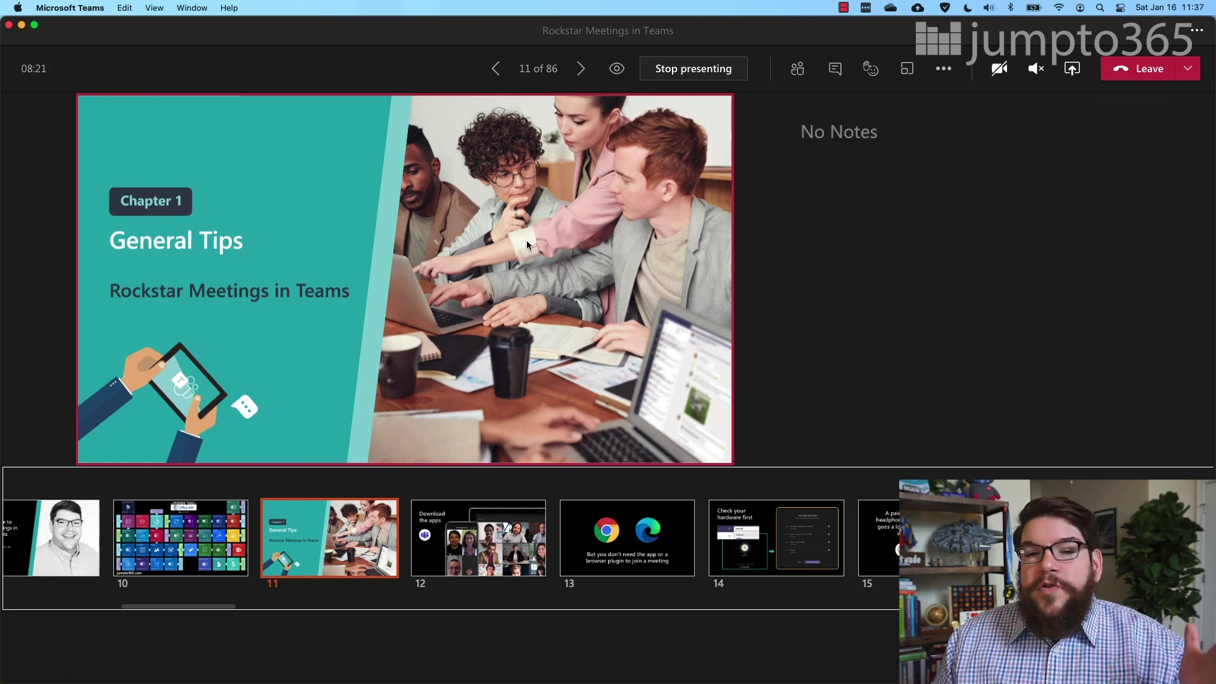
pyautogui.click(580, 68)
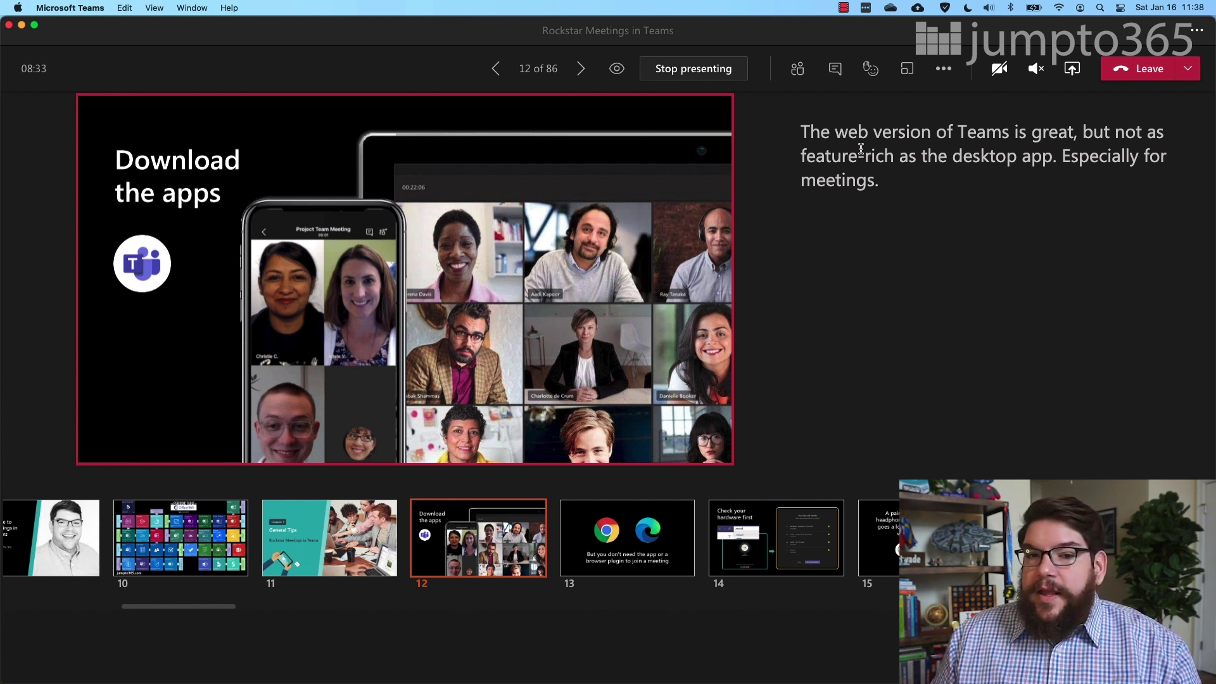
pyautogui.click(578, 75)
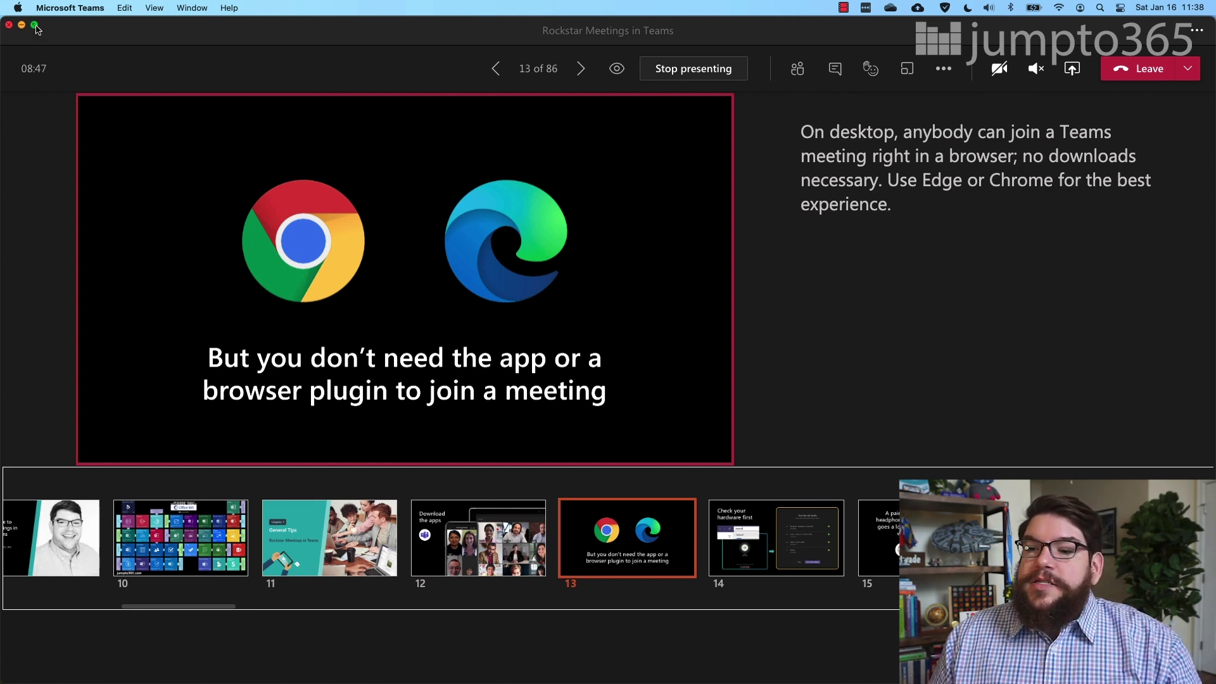
# - Tile the meeting window beside the participant's browser meeting window in split screen and widen the meeting window's share
pyautogui.moveTo(36, 26)
pyautogui.click(44, 66)
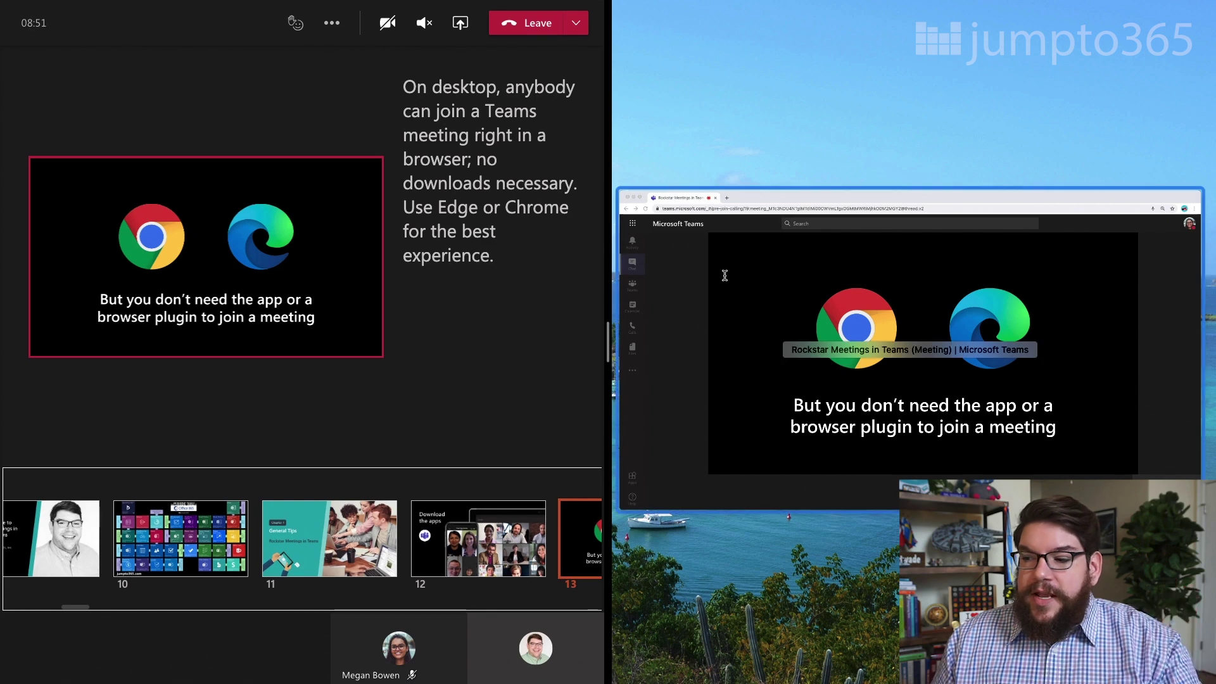
pyautogui.click(724, 275)
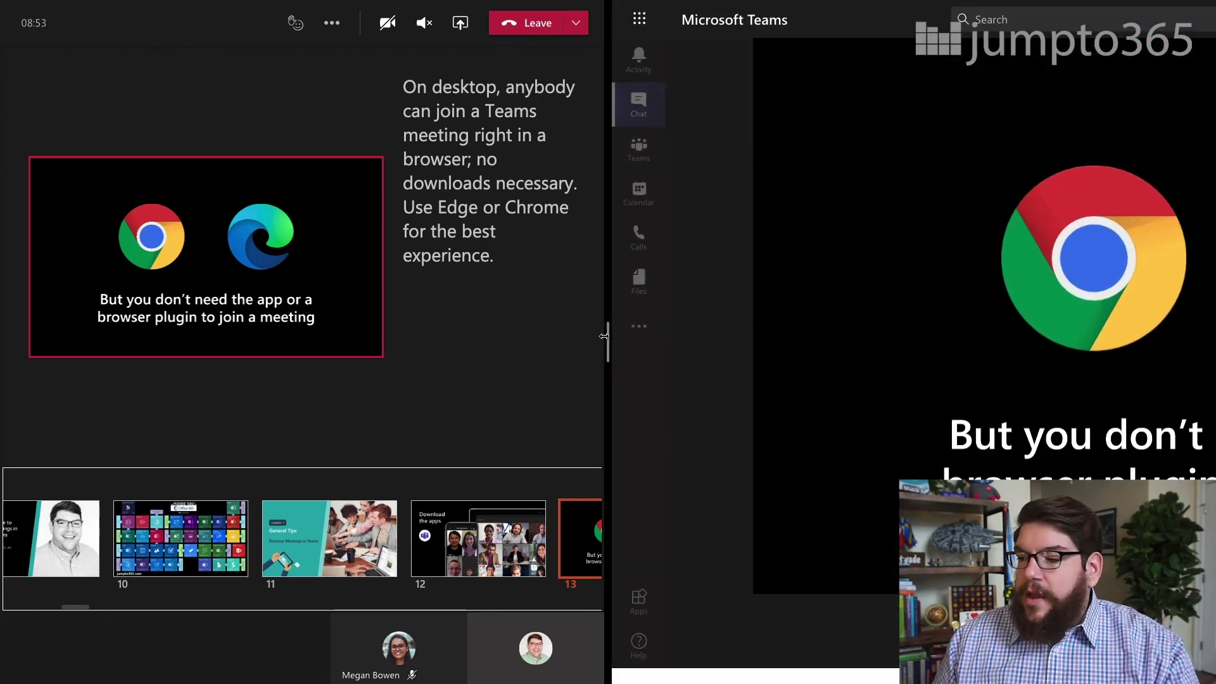
pyautogui.moveTo(606, 339); pyautogui.dragTo(744, 332)
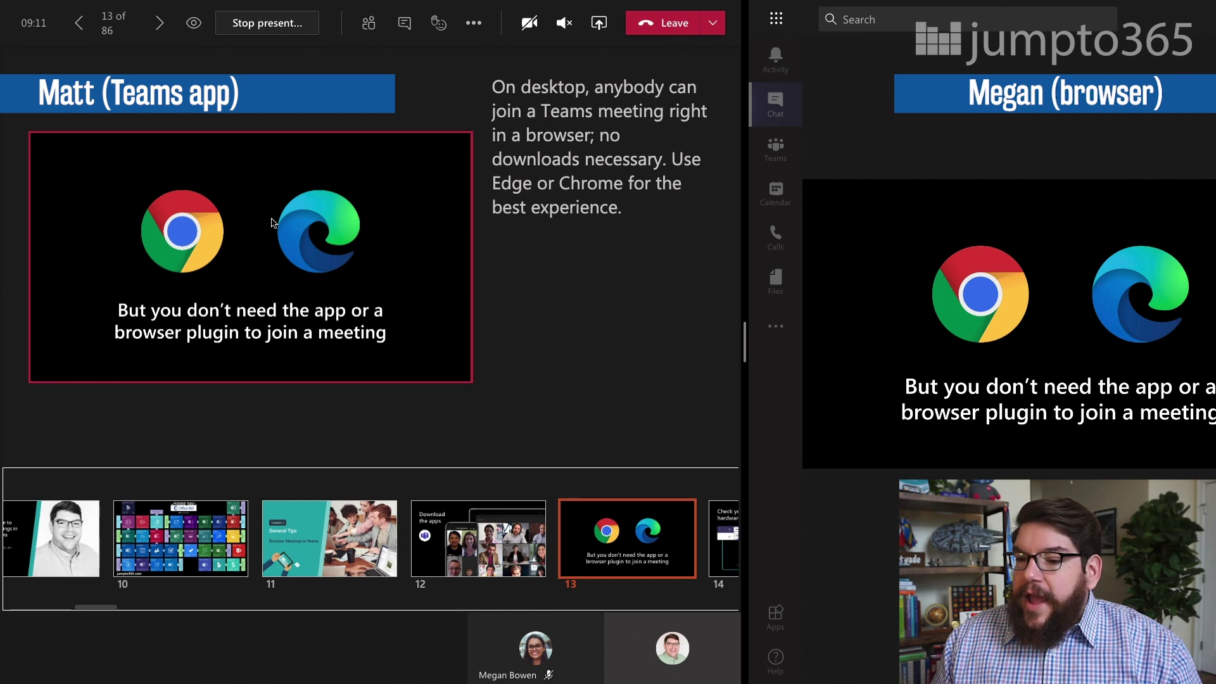
# - Advance the presentation to slide 15 and jump ahead to slide 17, the Chapter 2 title, using its thumbnail
pyautogui.click(158, 25)
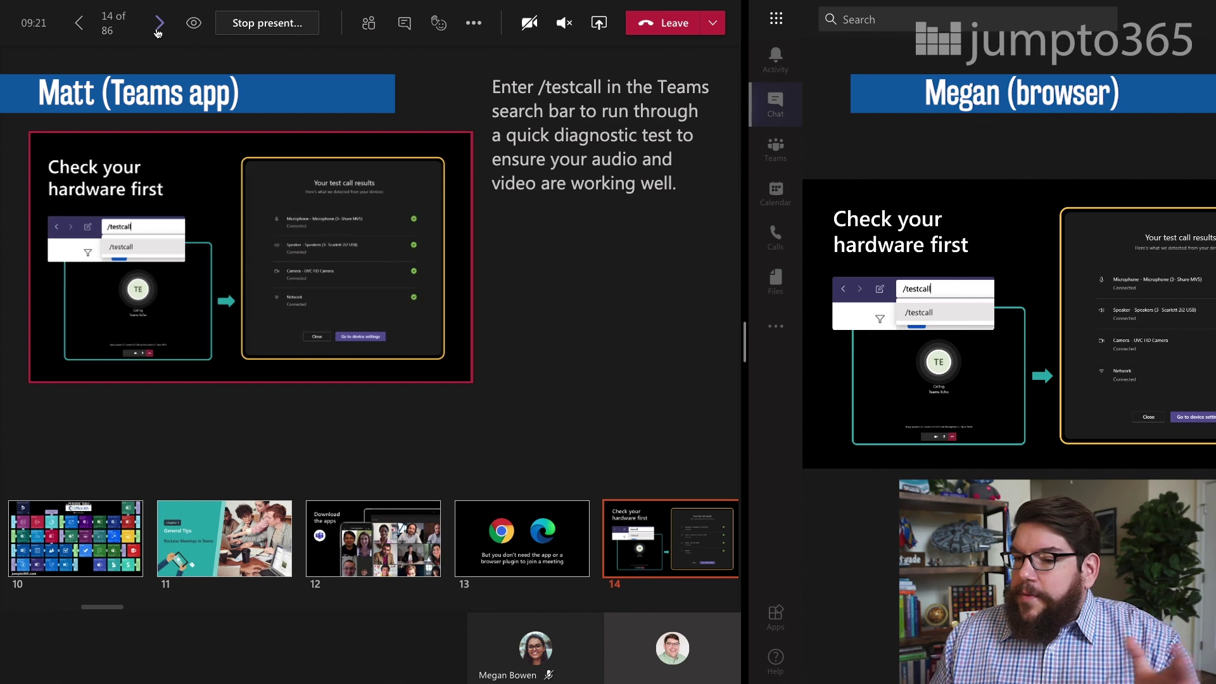
pyautogui.click(159, 25)
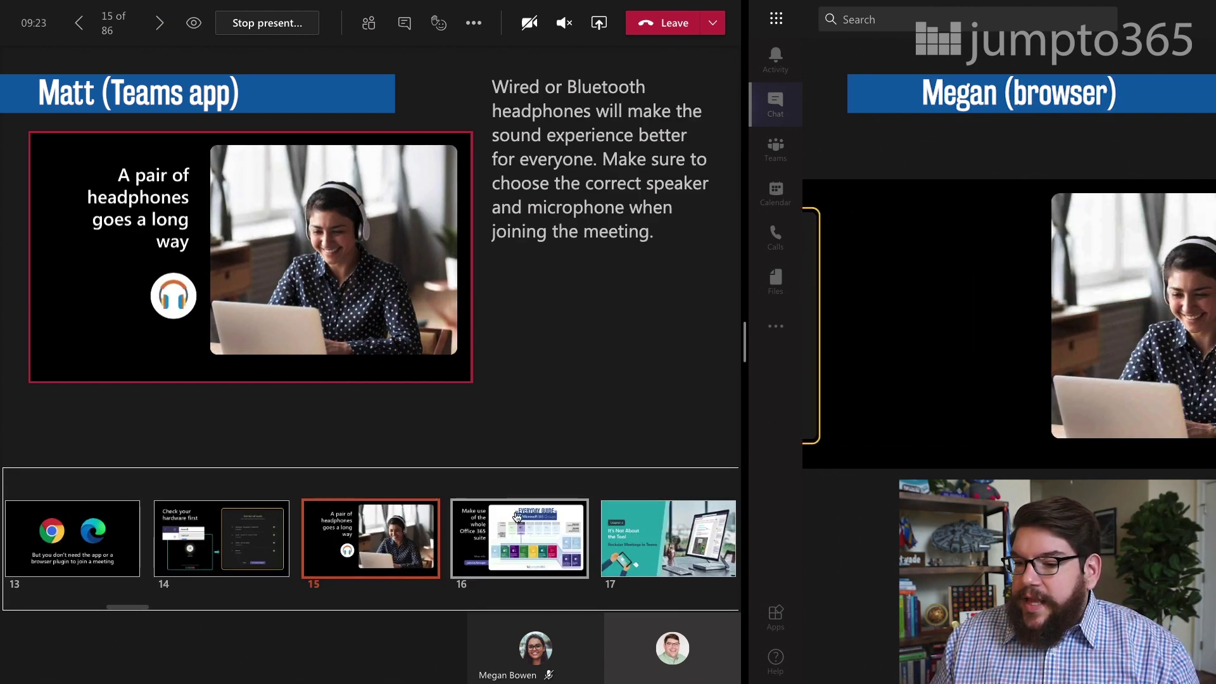
pyautogui.scroll(-5, 517, 516)
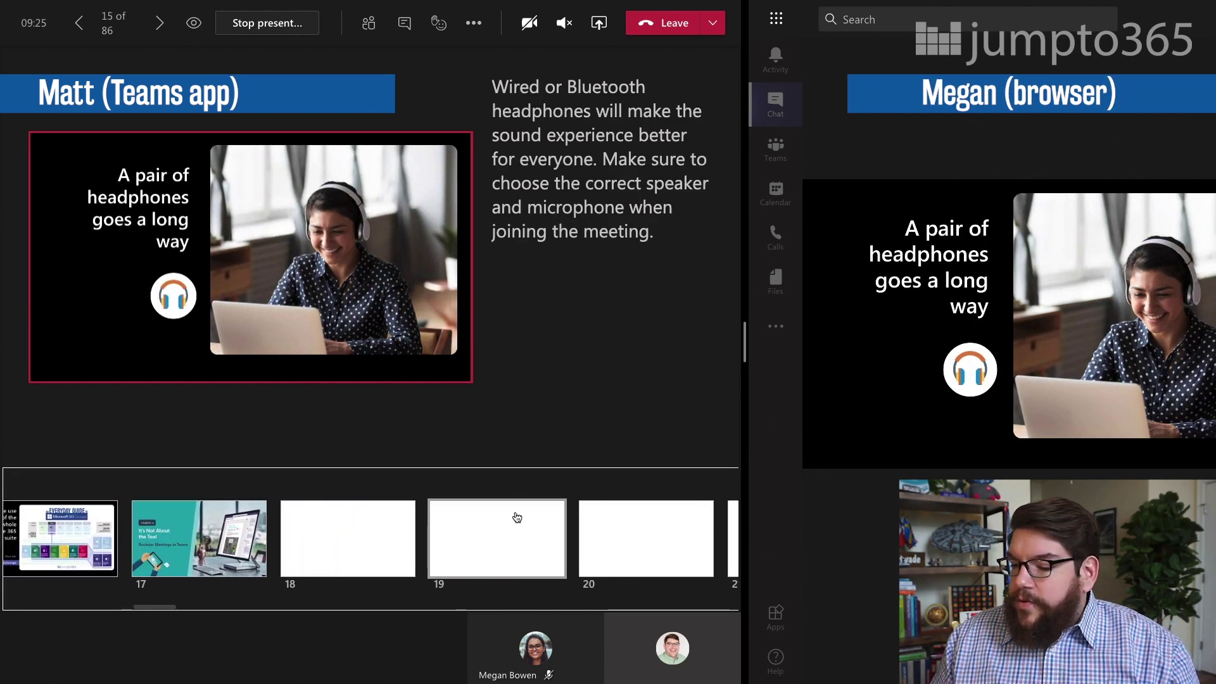
pyautogui.scroll(-3, 517, 516)
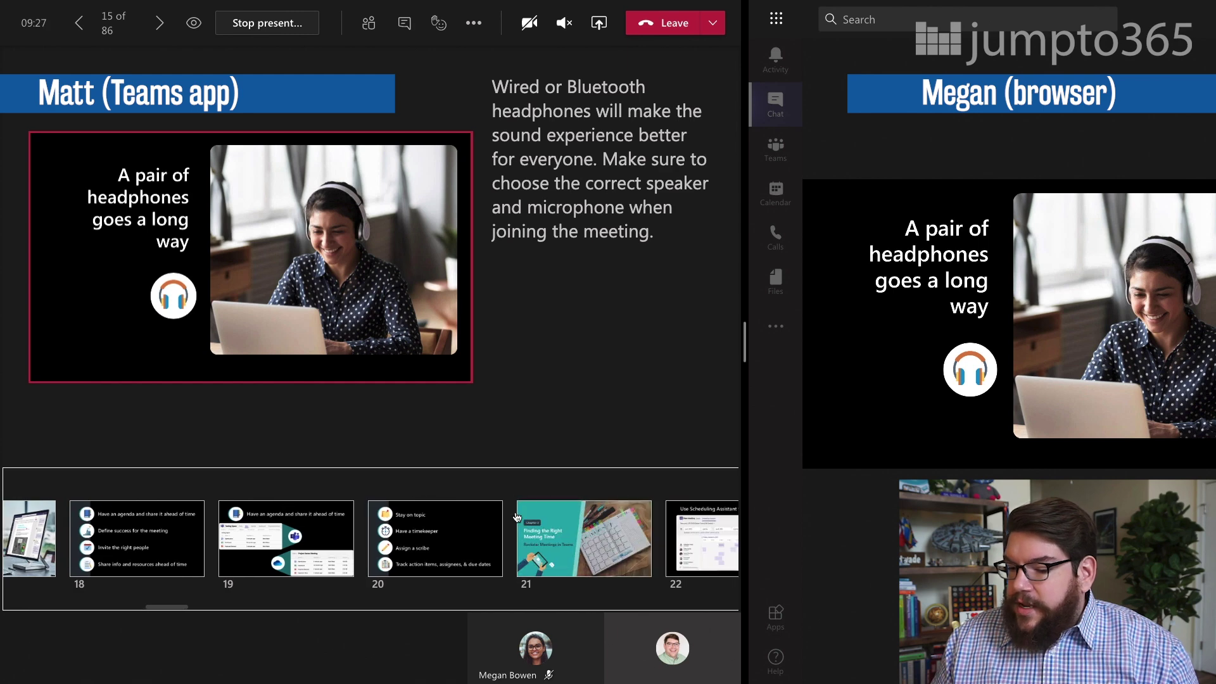
pyautogui.scroll(2, 517, 516)
pyautogui.click(95, 522)
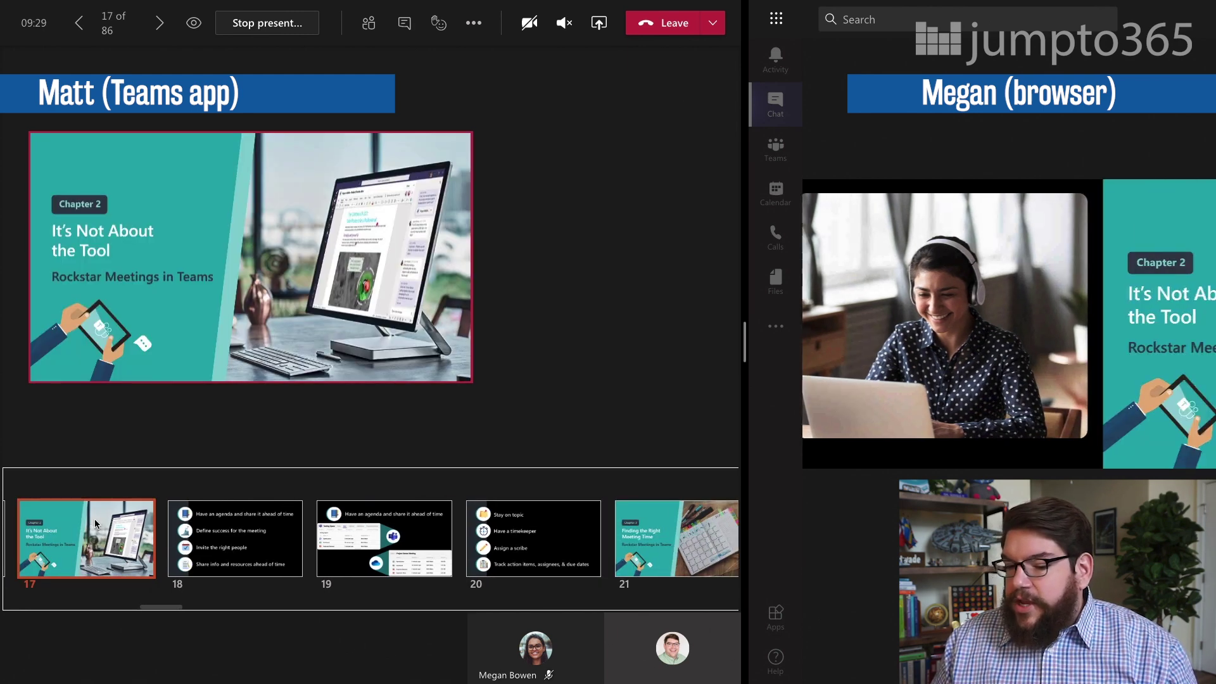
# - Advance the presentation one slide at a time to slide 21, Finding the Right Meeting Time
pyautogui.click(163, 25)
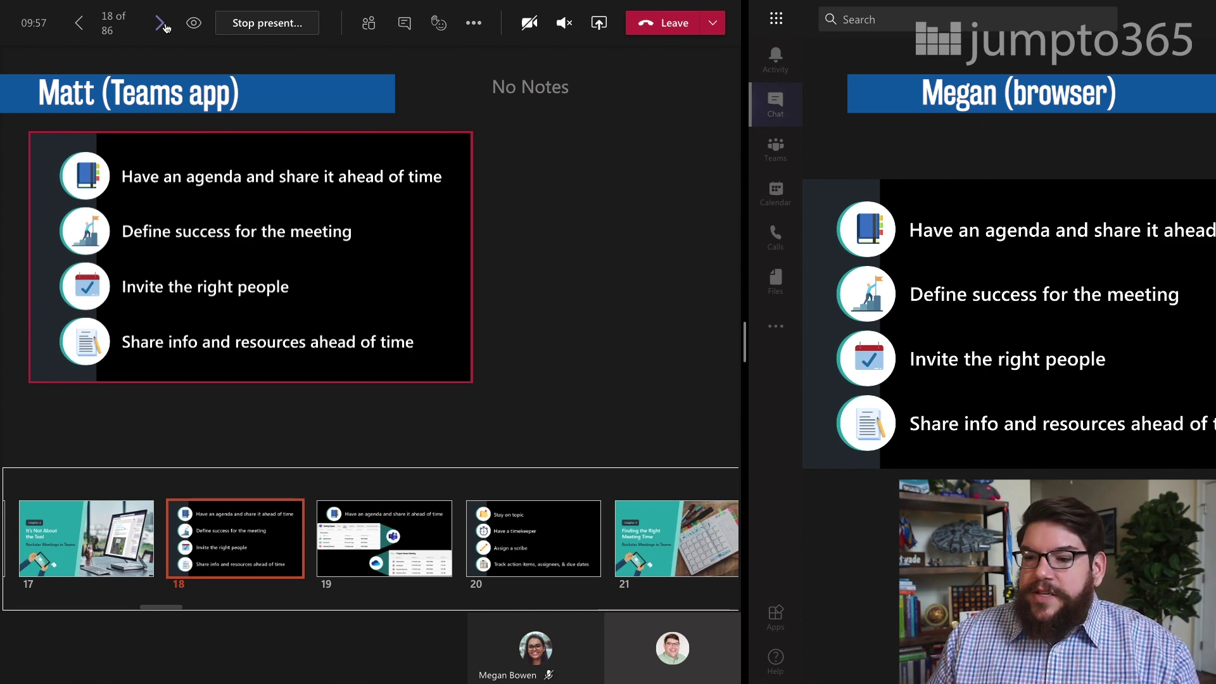
pyautogui.click(162, 25)
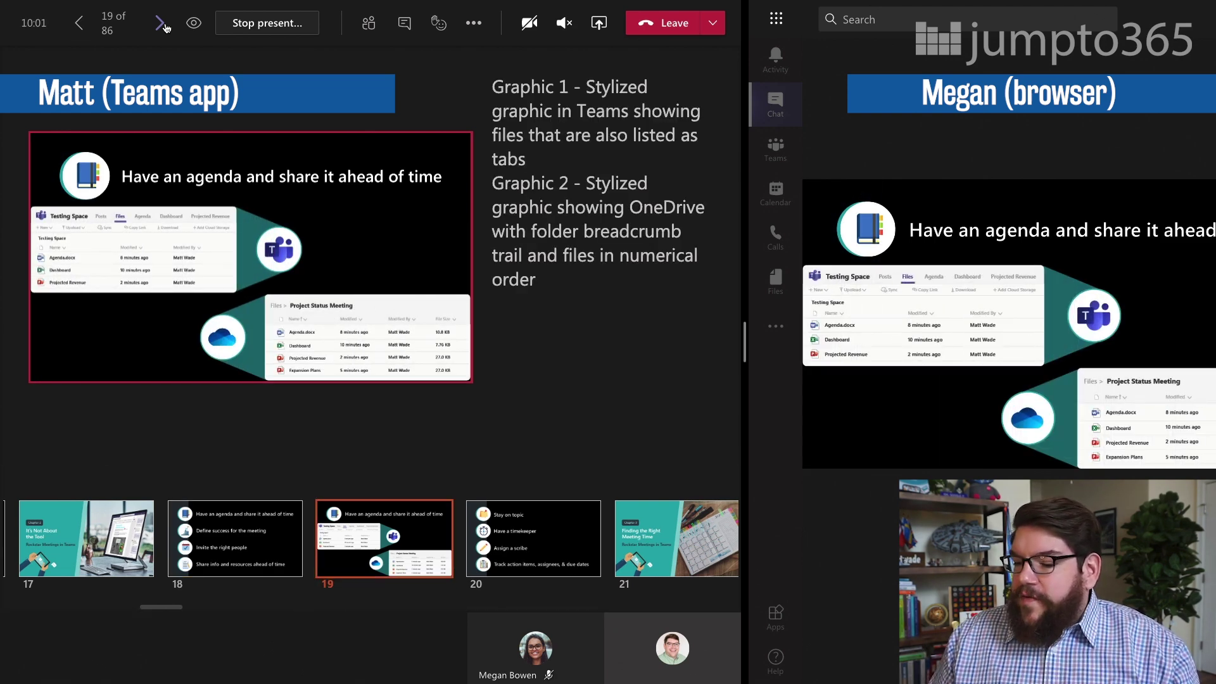
pyautogui.click(165, 28)
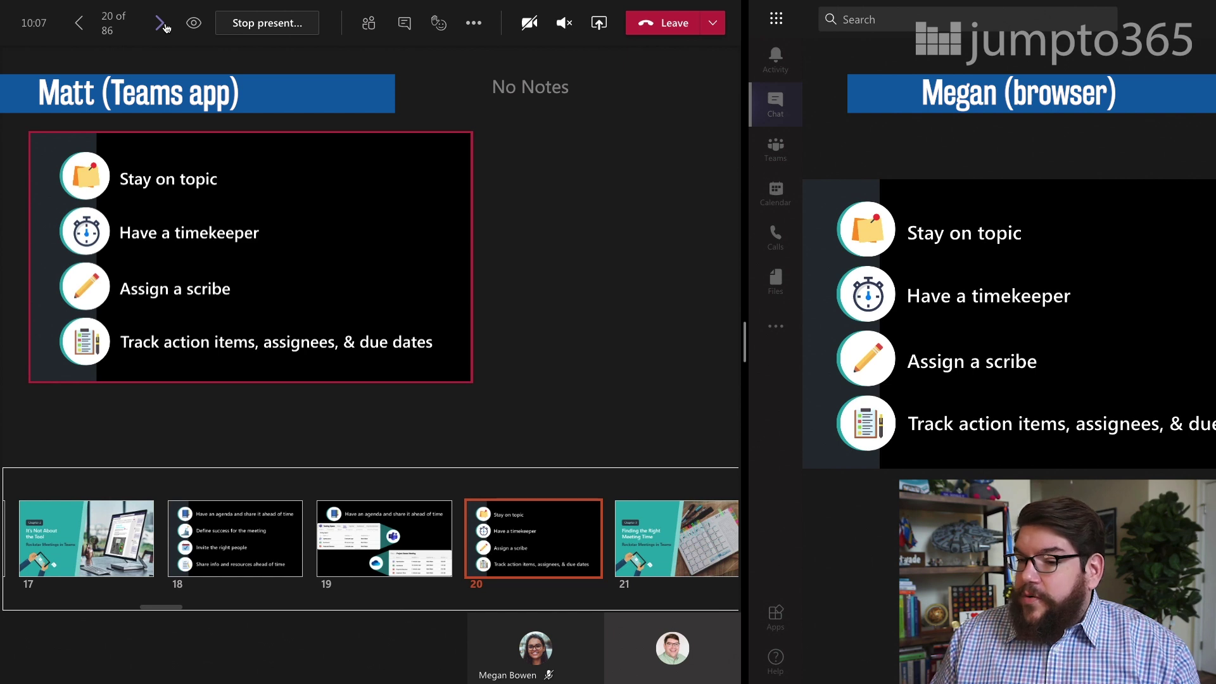
pyautogui.click(166, 28)
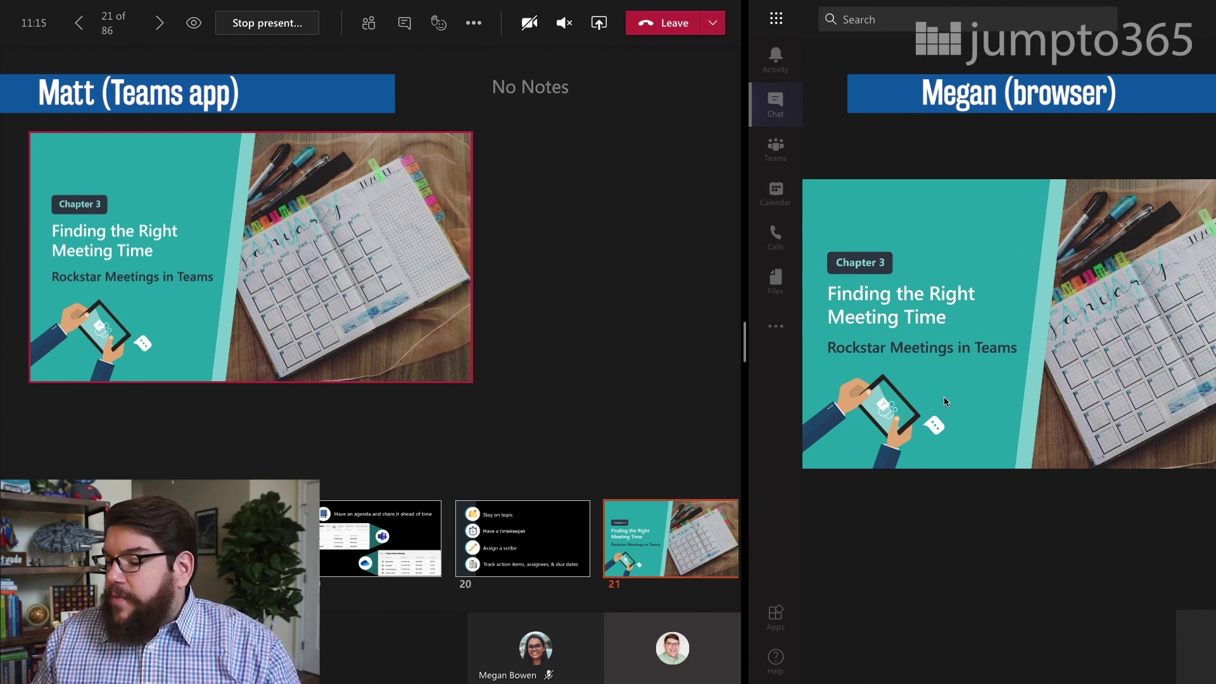
# - Change the other participant's meeting role from presenter to attendee
pyautogui.moveTo(965, 515)
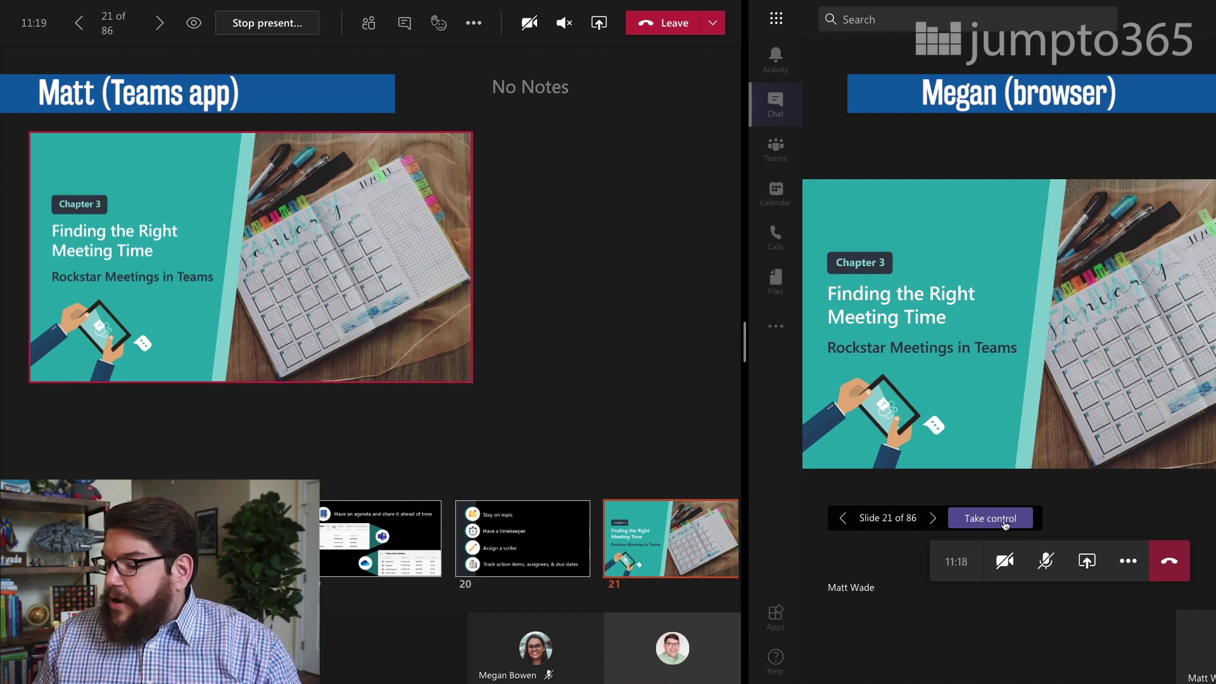
pyautogui.click(368, 24)
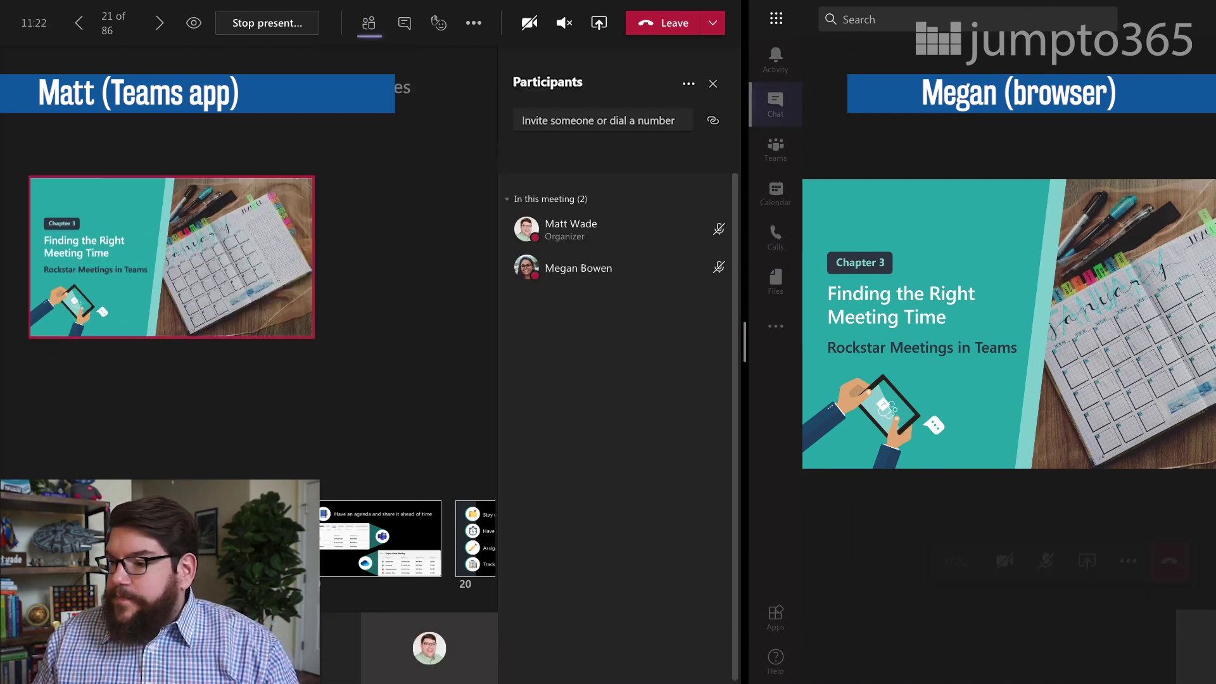
pyautogui.click(713, 267)
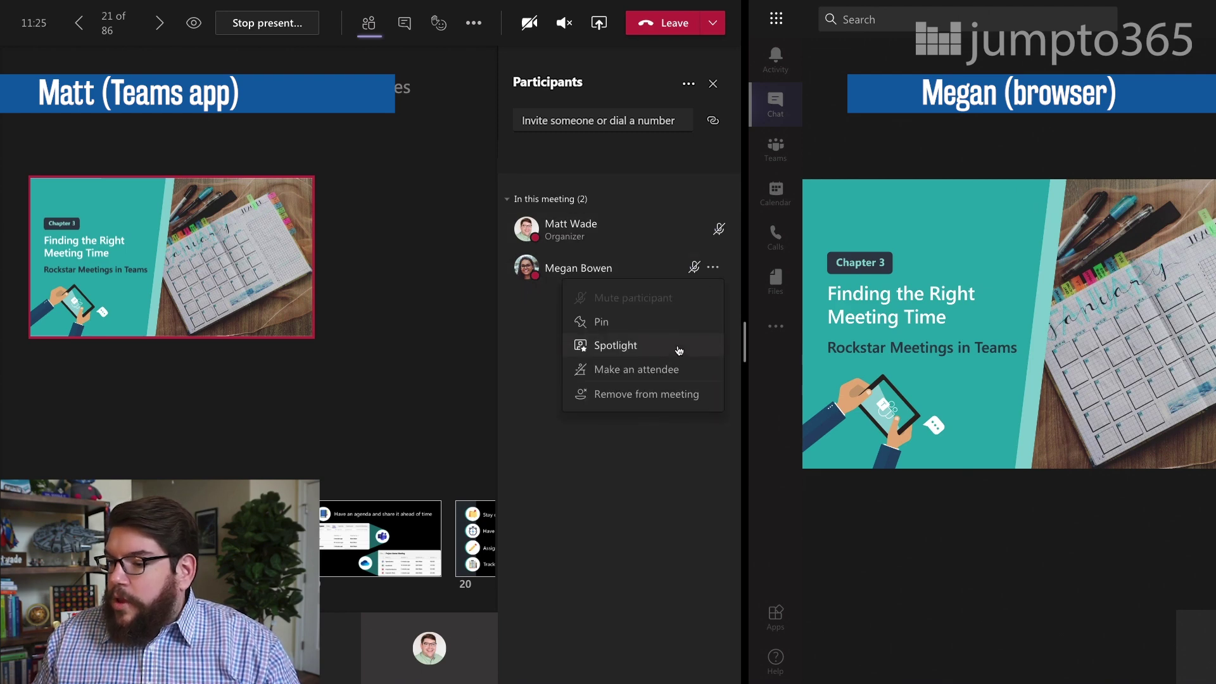
pyautogui.click(674, 369)
pyautogui.click(496, 378)
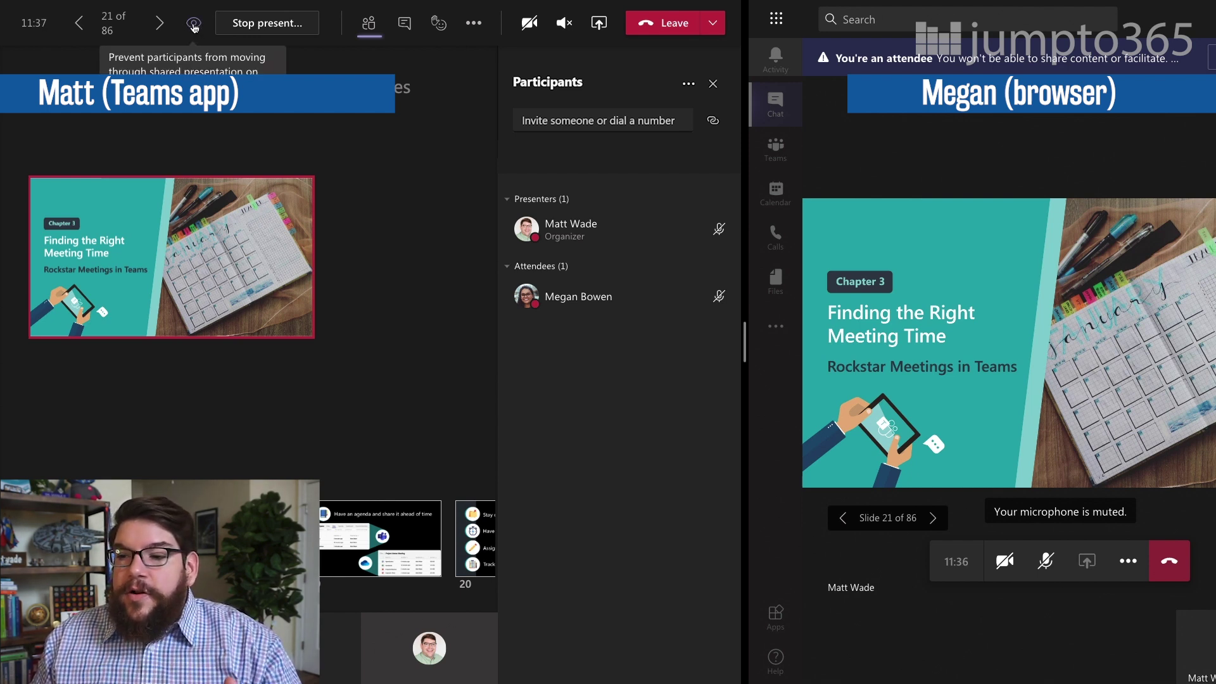
# - Prevent participants from moving through the shared presentation on their own, and allow private viewing again
pyautogui.click(194, 26)
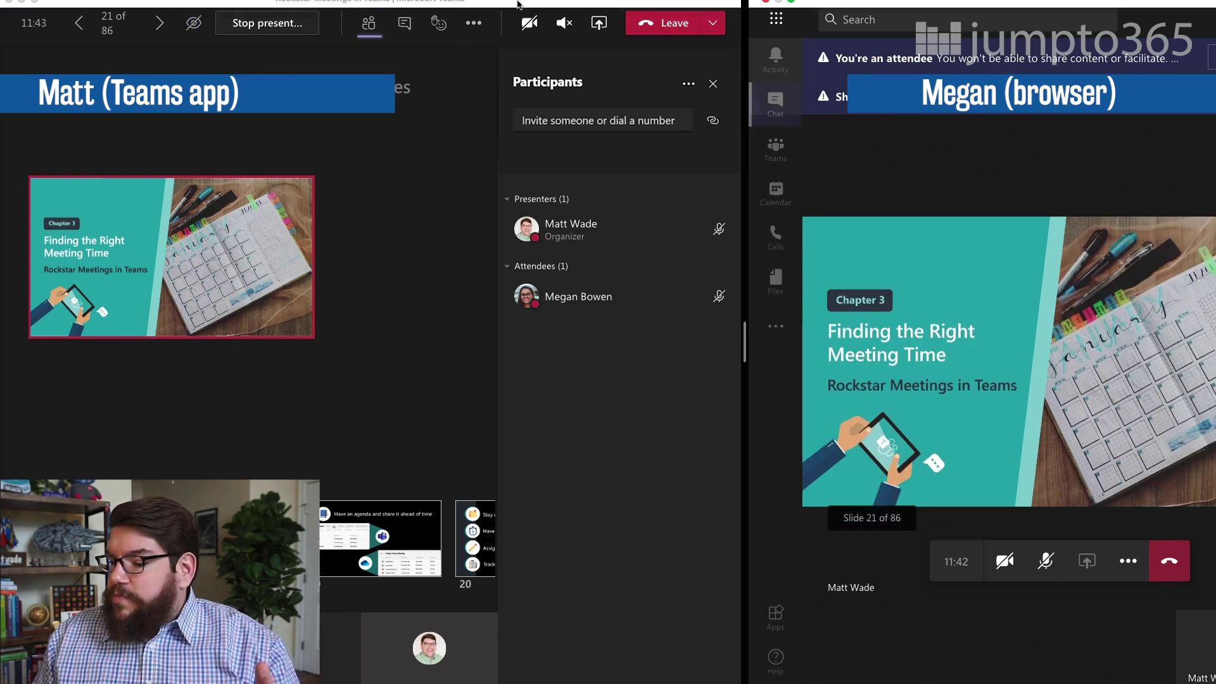
pyautogui.click(194, 24)
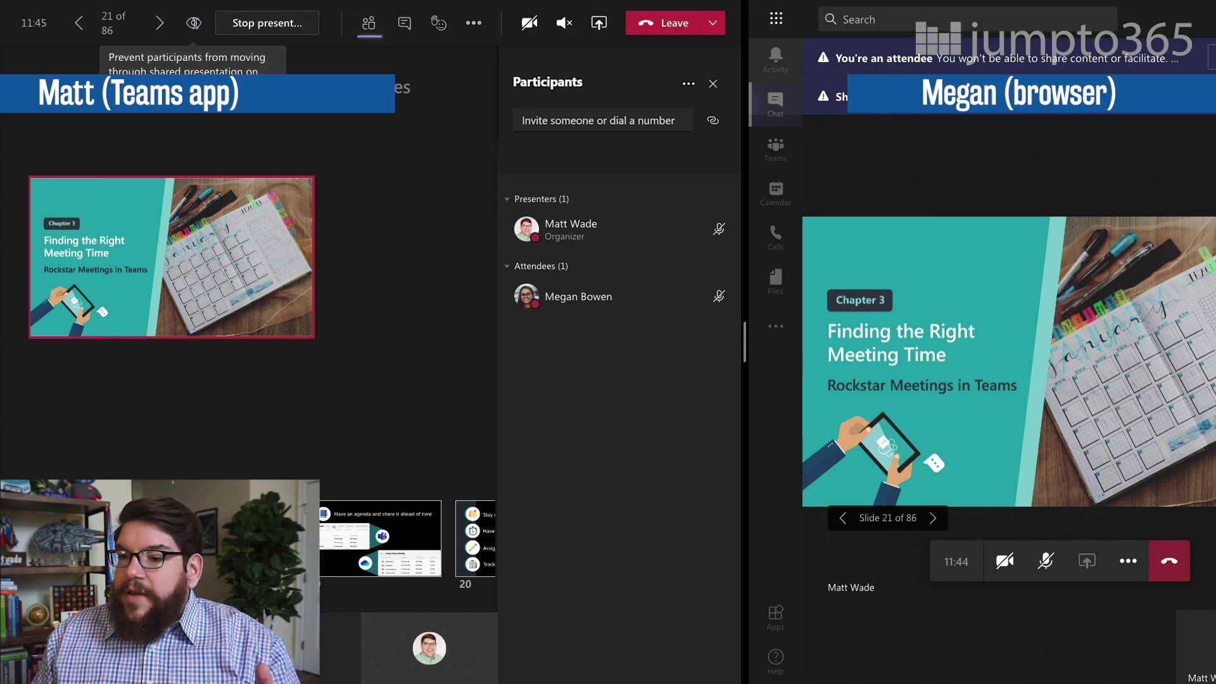
# - In the attendee's browser window, move privately ahead to slide 23 and return to the presenter's slide
pyautogui.click(935, 521)
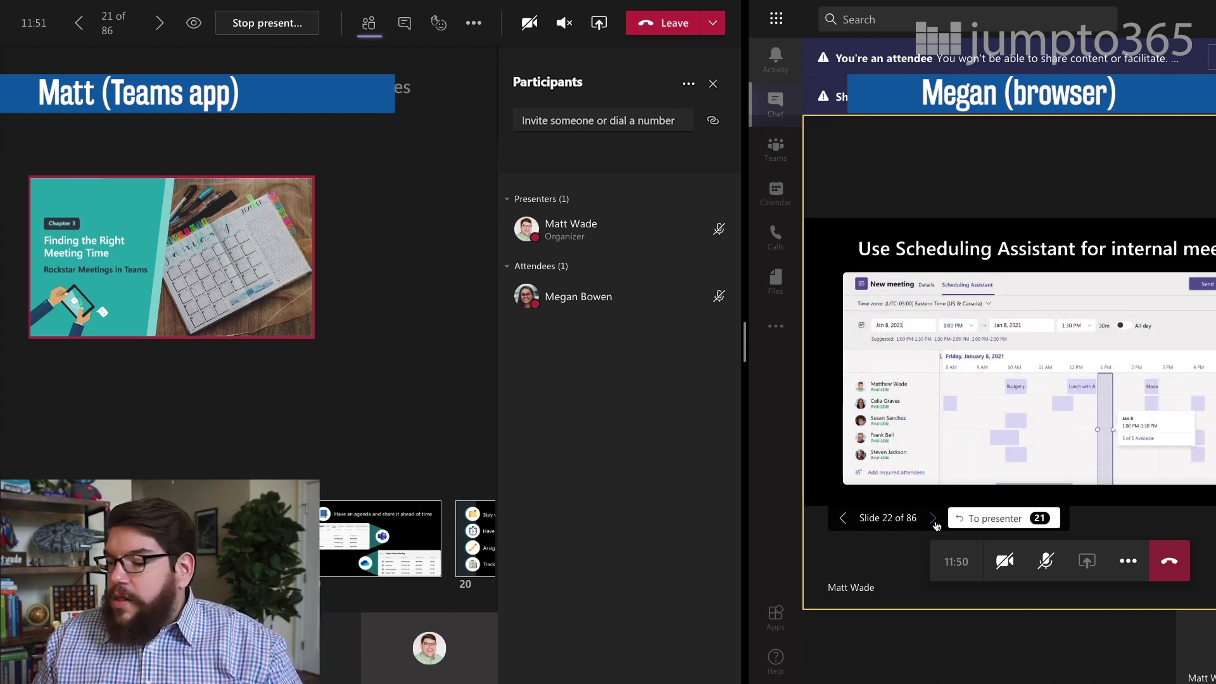
pyautogui.click(935, 521)
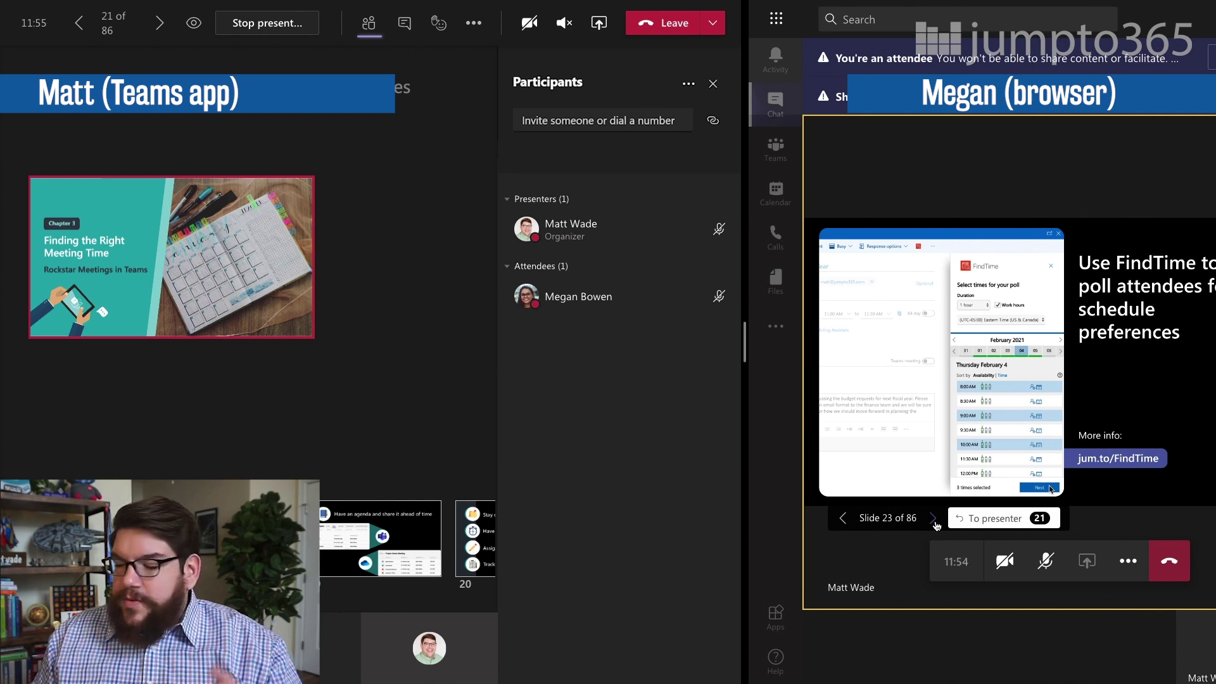
pyautogui.click(1027, 519)
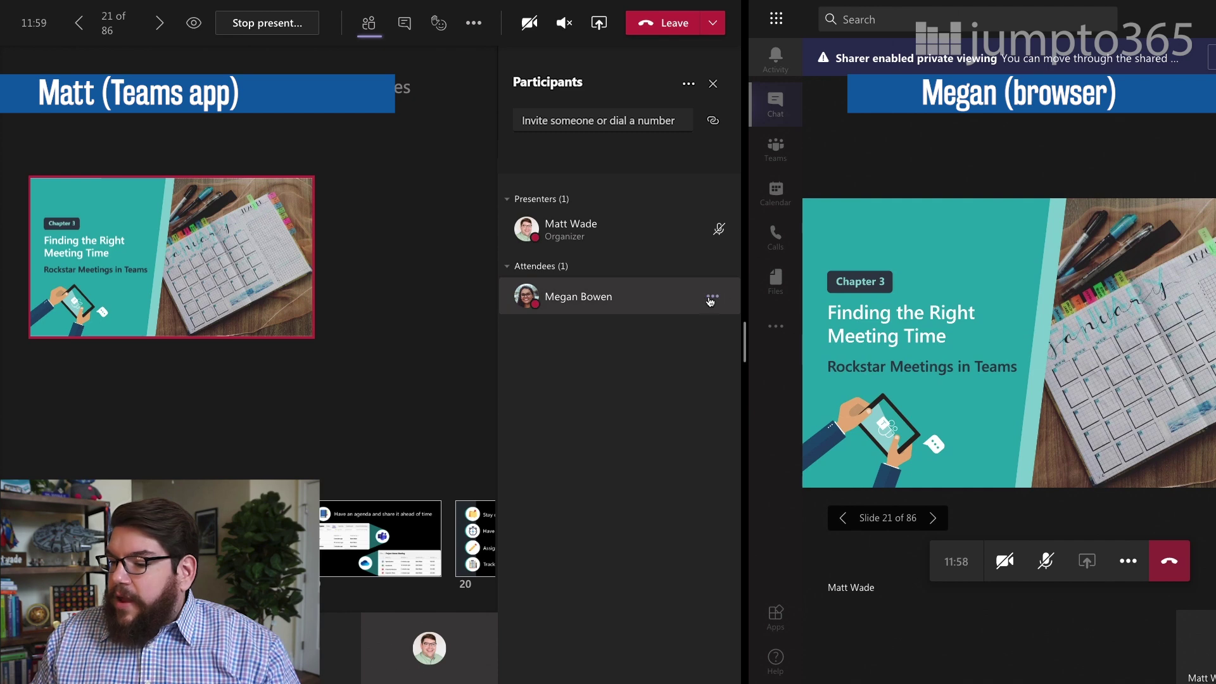
# - Change the attendee's meeting role back to presenter
pyautogui.click(713, 299)
pyautogui.click(646, 397)
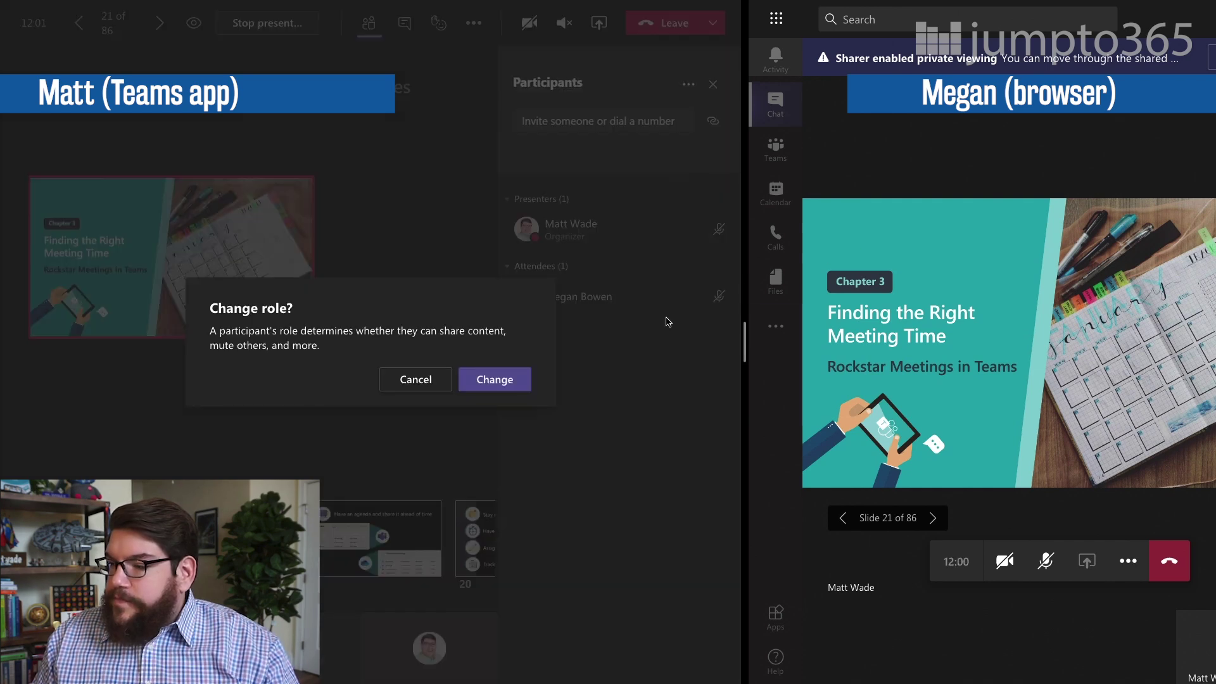
pyautogui.click(495, 379)
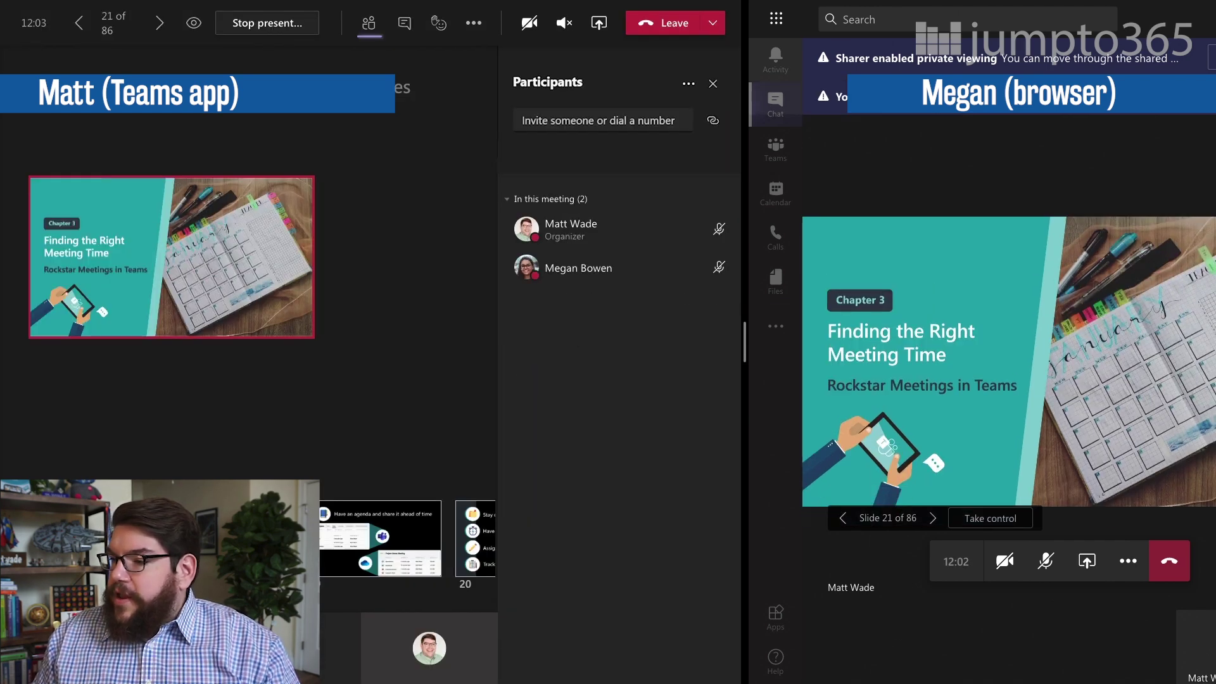
# - Take control from the participant's browser to advance to slide 22, and take control back in the organizer's meeting window
pyautogui.click(965, 520)
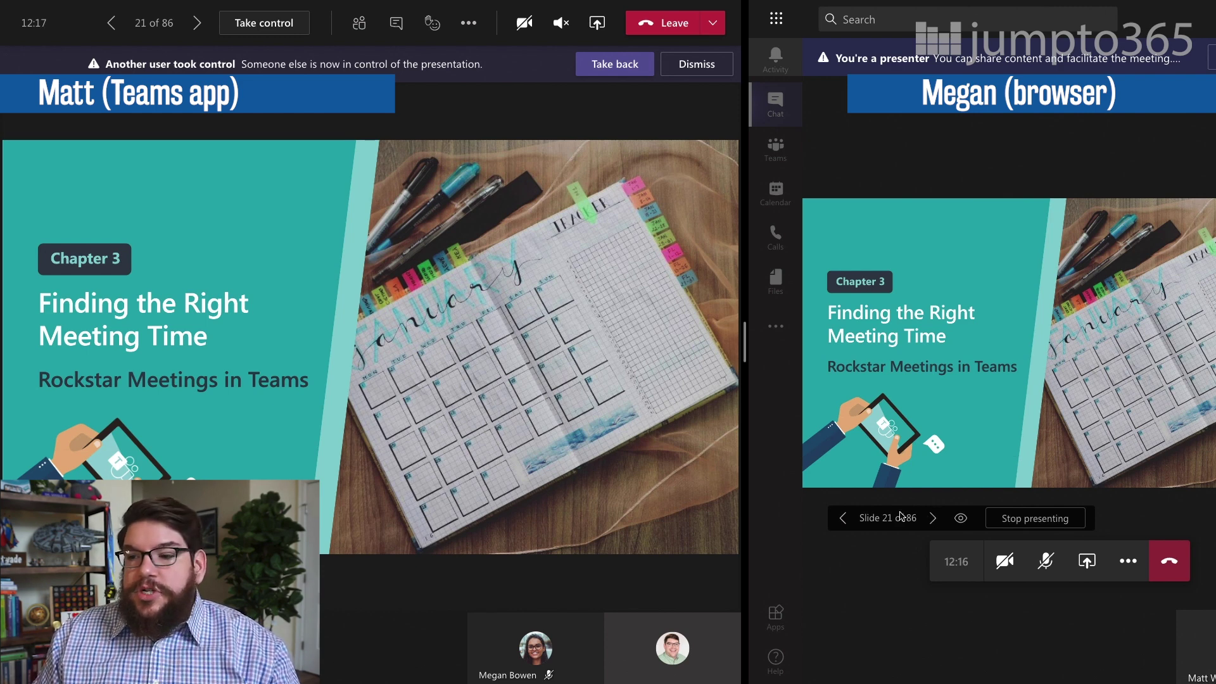
pyautogui.click(933, 519)
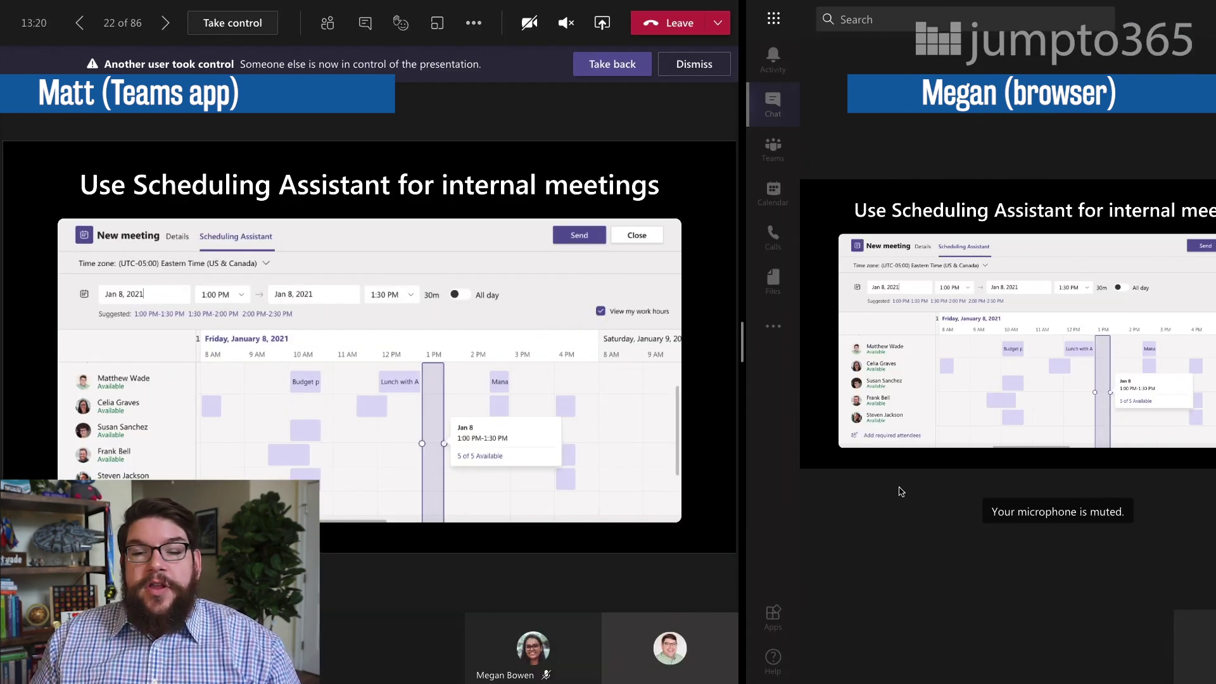
pyautogui.click(612, 65)
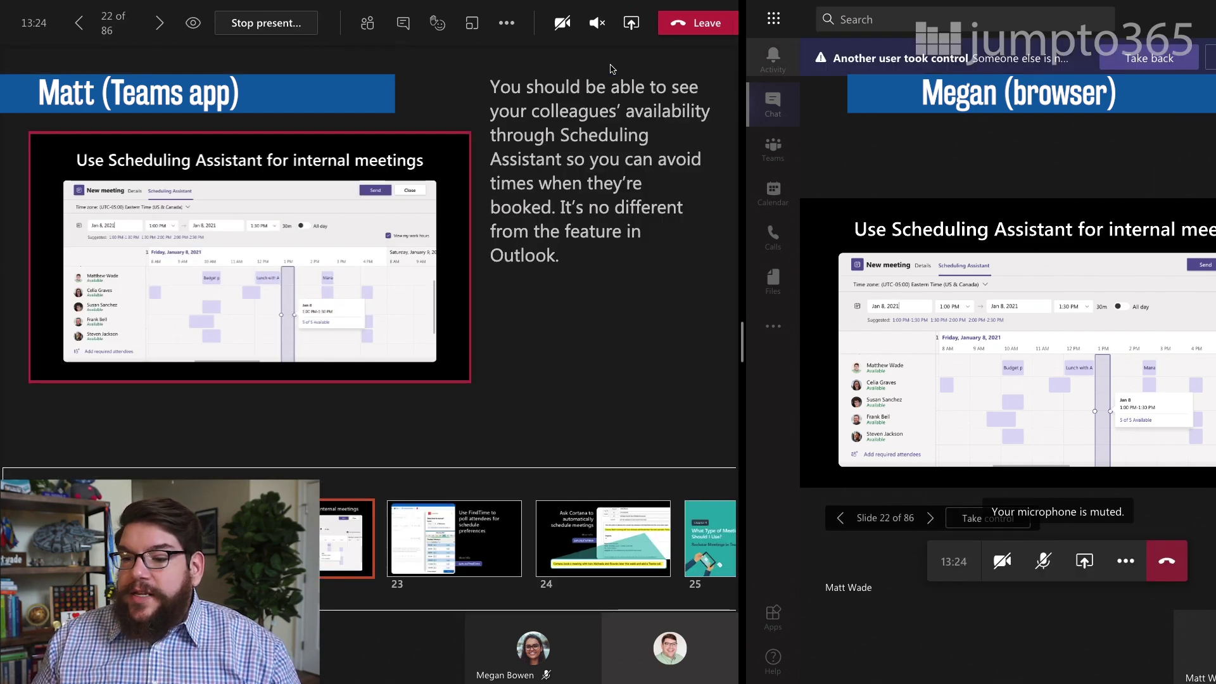